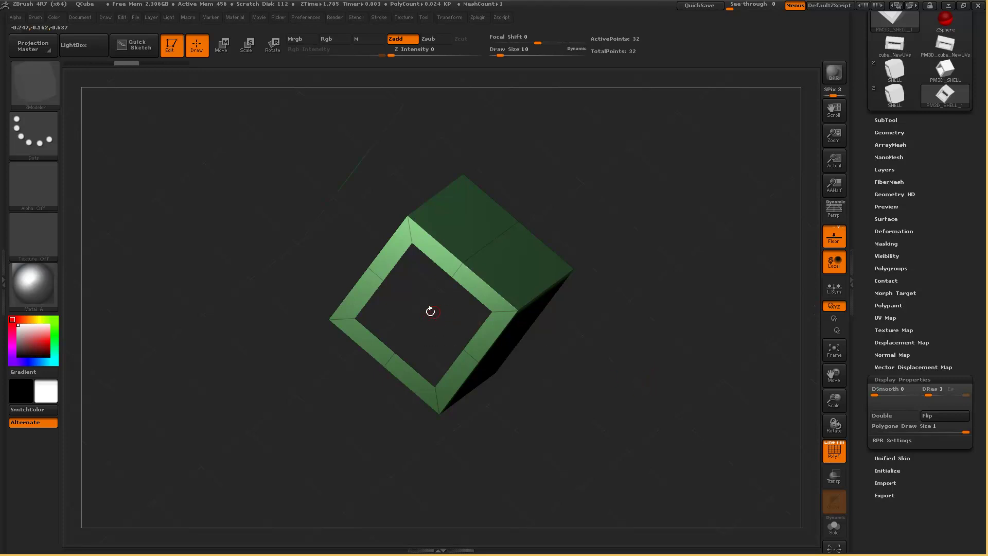
Turn on double-sided display for the green open cube to show its inner faces.
{"action": "mouse_move", "coordinate": [596, 386]}
{"action": "left_mouse_down"}
{"action": "mouse_move", "coordinate": [632, 383]}
{"action": "mouse_move", "coordinate": [617, 400]}
{"action": "mouse_move", "coordinate": [594, 390]}
{"action": "left_mouse_up"}
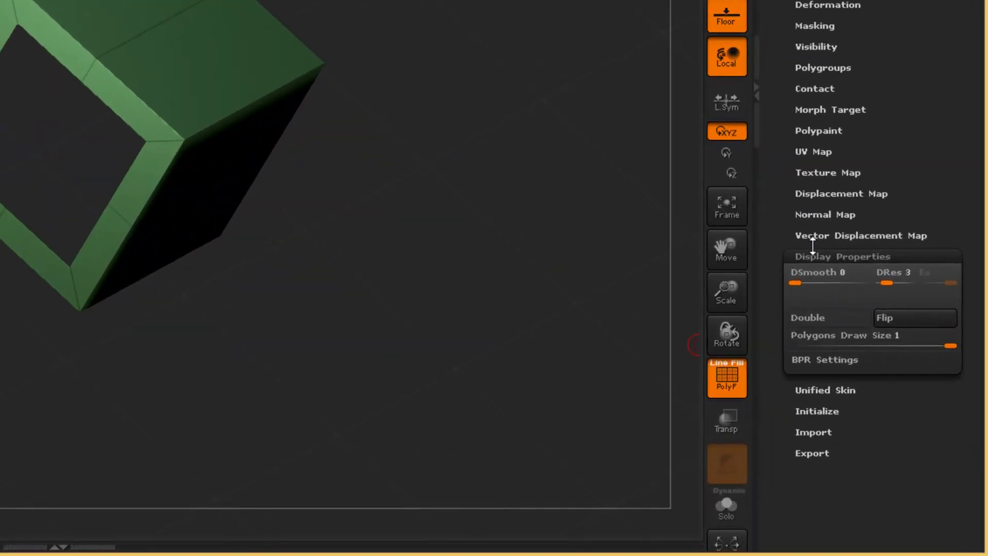
{"action": "left_click", "coordinate": [804, 315]}
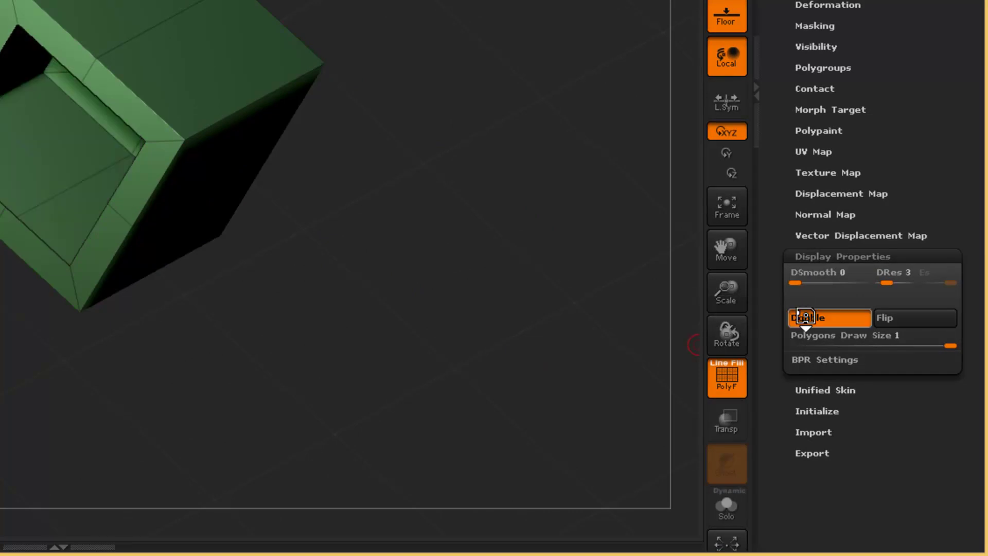
{"action": "left_click_drag", "start_coordinate": [447, 269], "coordinate": [468, 281]}
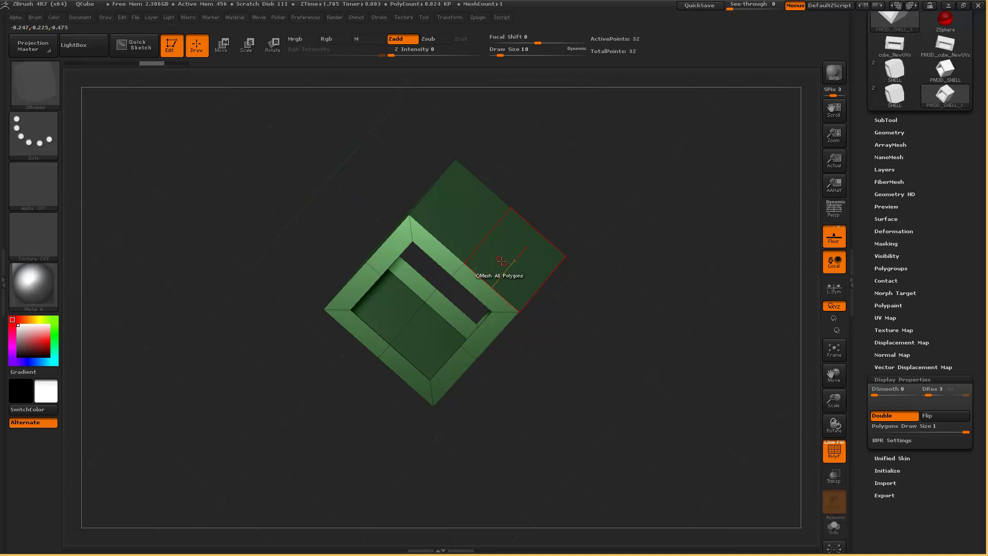
Set the ZModeler polygon action to QMesh with the All Polygons target and thicken the green cube shell inward.
{"action": "key", "text": "space"}
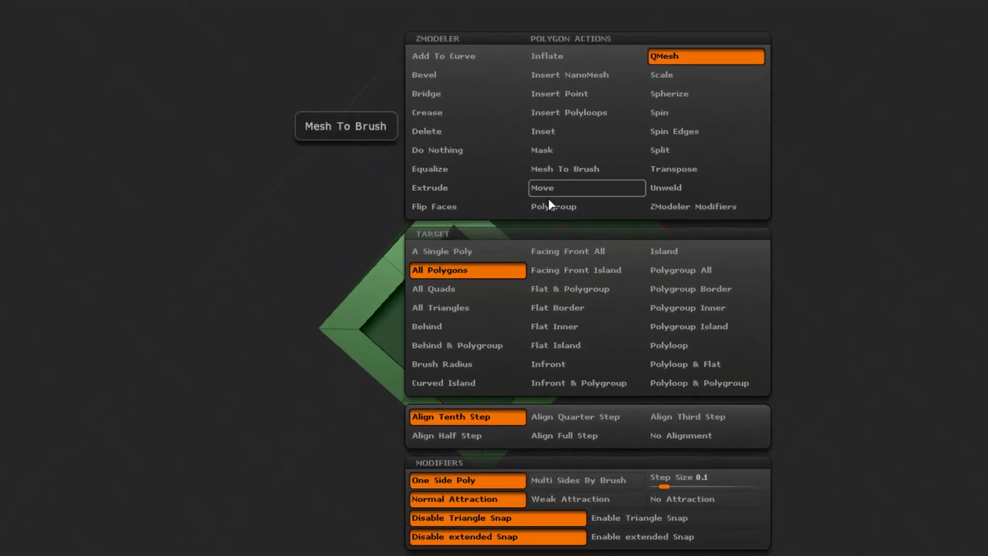
{"action": "left_click", "coordinate": [452, 273]}
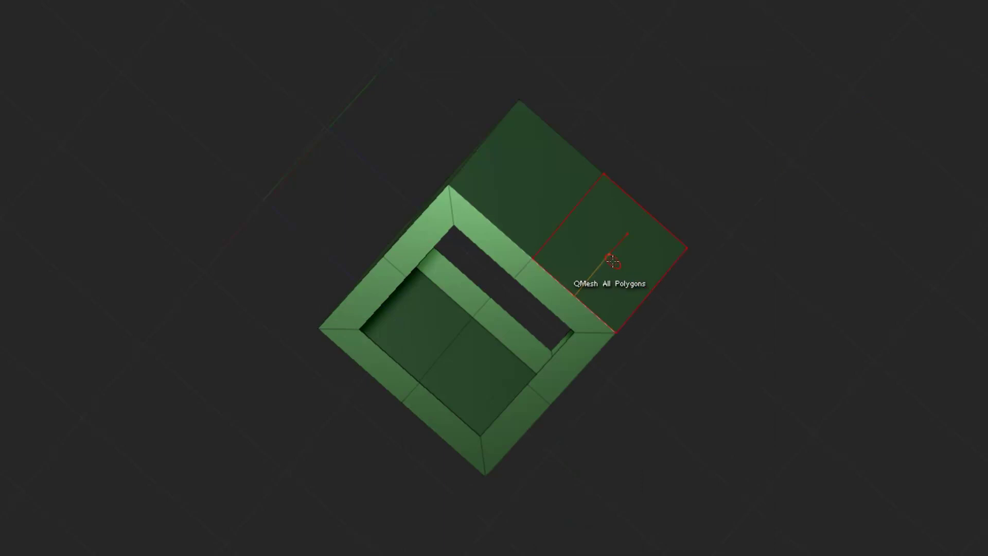
{"action": "left_click_drag", "start_coordinate": [613, 261], "coordinate": [472, 323]}
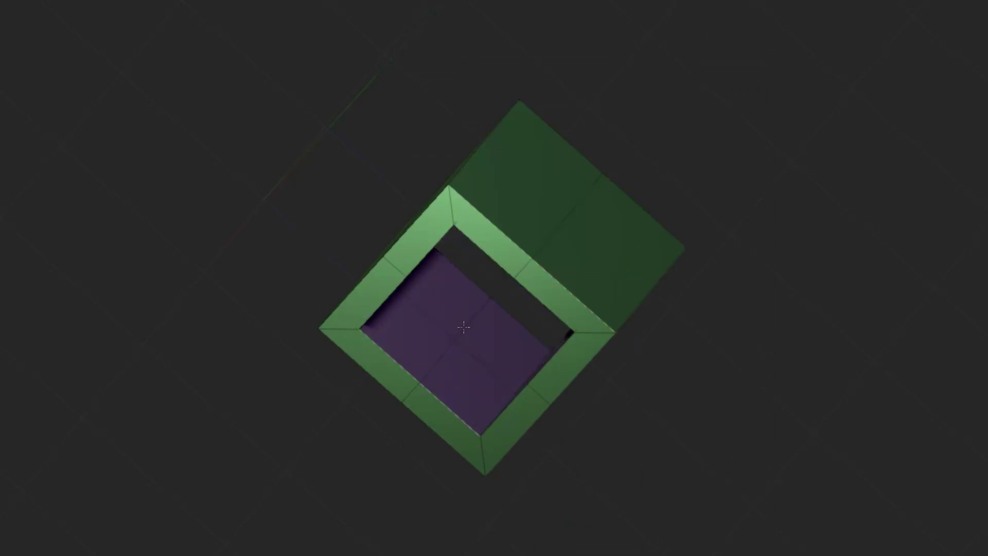
{"action": "left_click", "coordinate": [463, 330]}
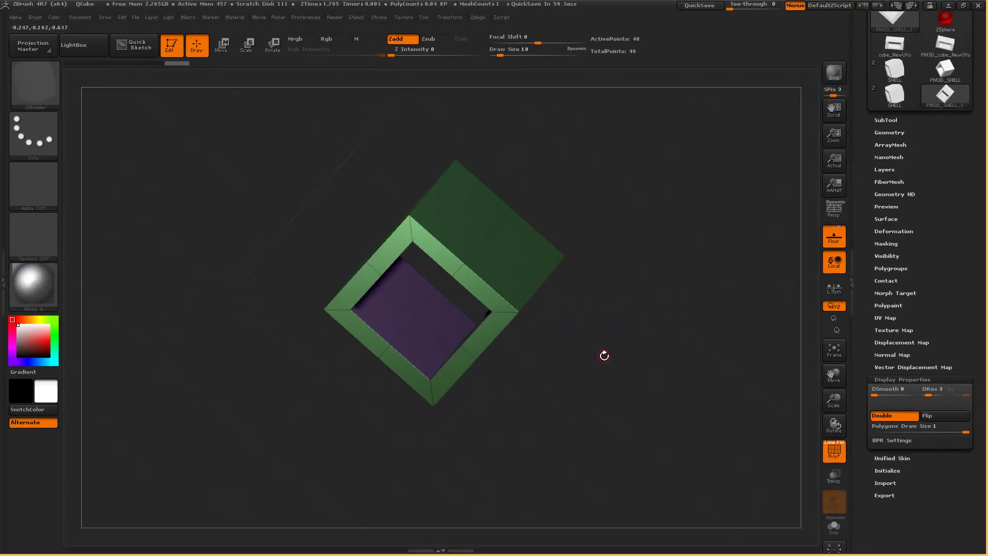
Turn off double-sided display and flip the normals of the thickened cube, inspecting it from another angle.
{"action": "left_click", "coordinate": [888, 417]}
{"action": "mouse_move", "coordinate": [735, 382]}
{"action": "left_mouse_down"}
{"action": "mouse_move", "coordinate": [719, 399]}
{"action": "mouse_move", "coordinate": [715, 373]}
{"action": "mouse_move", "coordinate": [731, 370]}
{"action": "mouse_move", "coordinate": [723, 383]}
{"action": "left_mouse_up"}
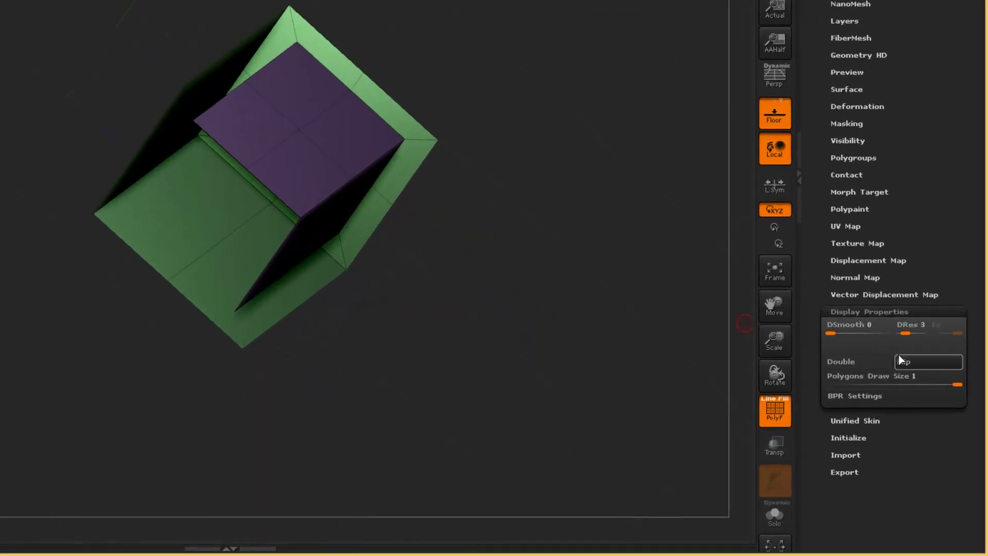
{"action": "left_click", "coordinate": [907, 360]}
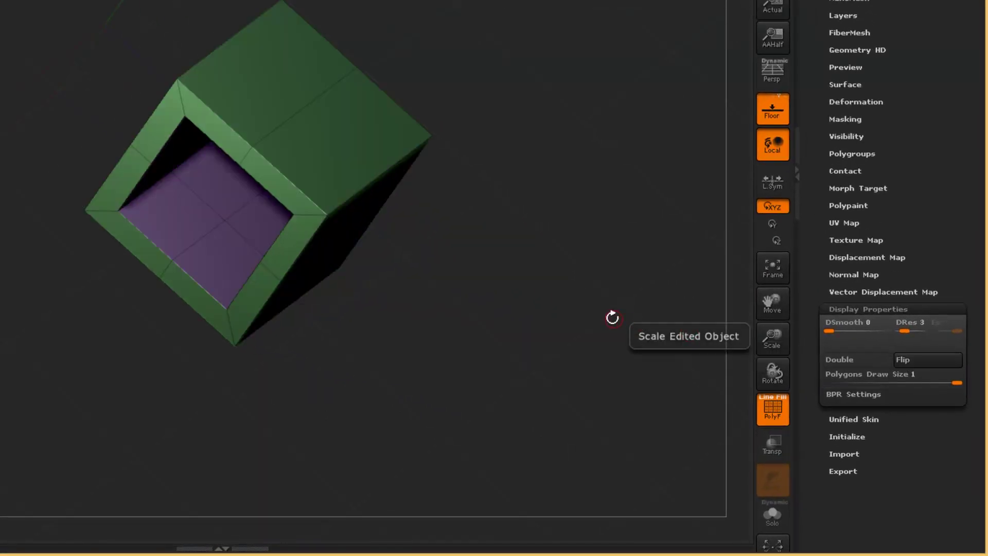
{"action": "mouse_move", "coordinate": [613, 315]}
{"action": "left_mouse_down"}
{"action": "mouse_move", "coordinate": [591, 307]}
{"action": "mouse_move", "coordinate": [625, 343]}
{"action": "left_mouse_up"}
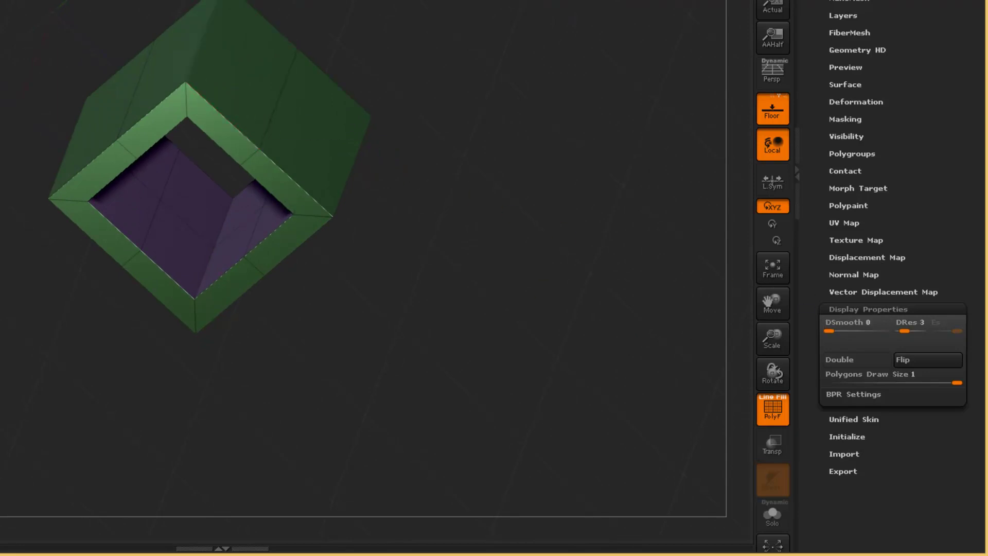
With double-sided display off, thicken the cube shell inward using QMesh All Polygons and flip its normals.
{"action": "left_click", "coordinate": [854, 359]}
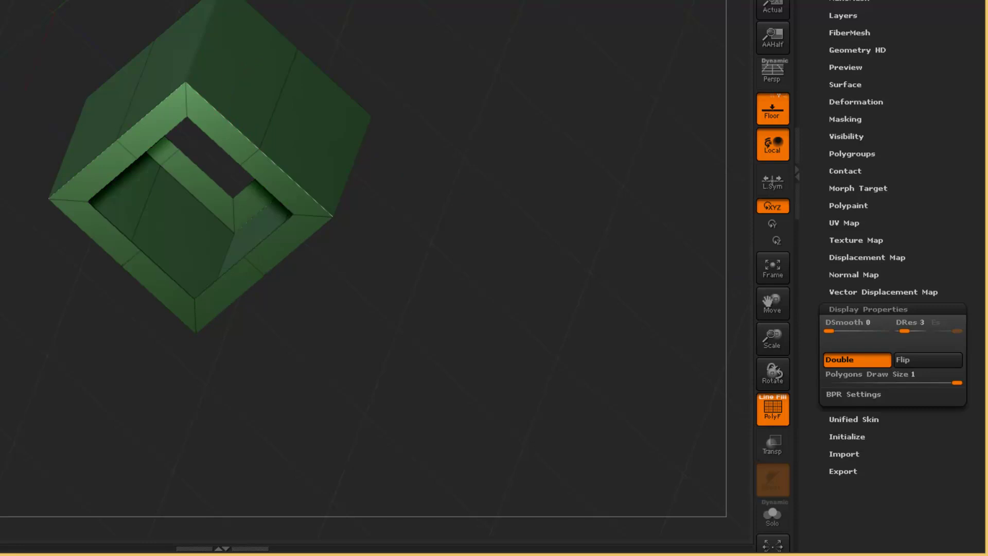
{"action": "left_click", "coordinate": [844, 361]}
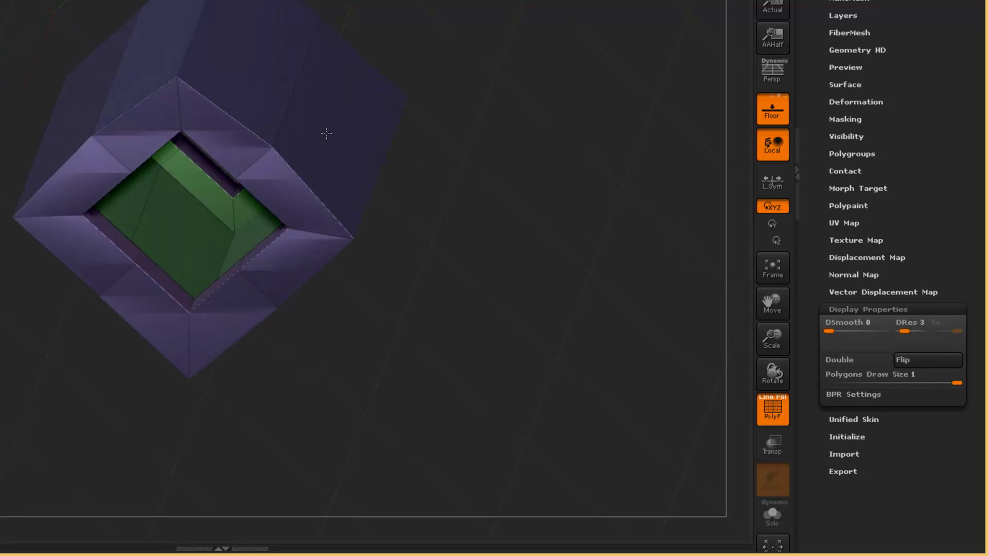
{"action": "left_click_drag", "start_coordinate": [249, 194], "coordinate": [207, 225]}
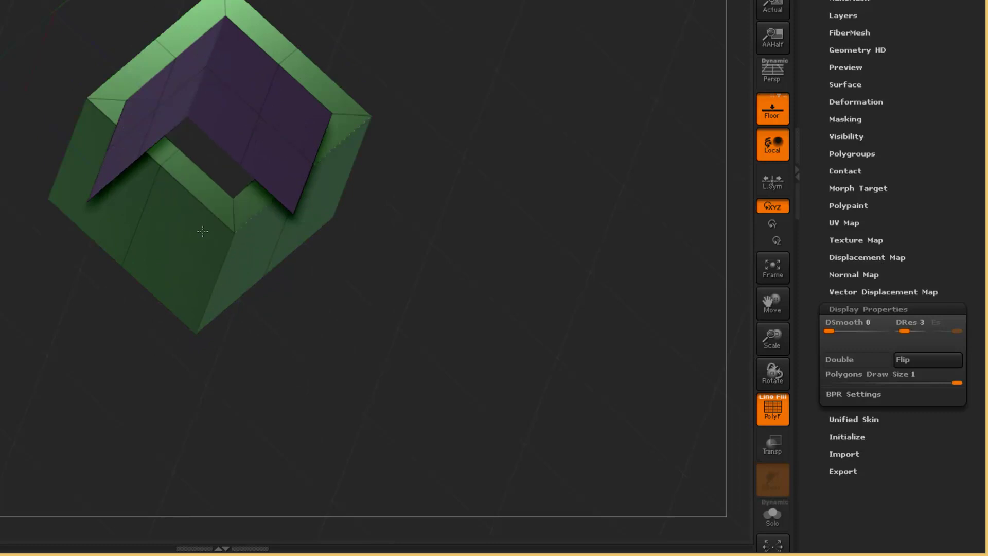
{"action": "left_click", "coordinate": [929, 360]}
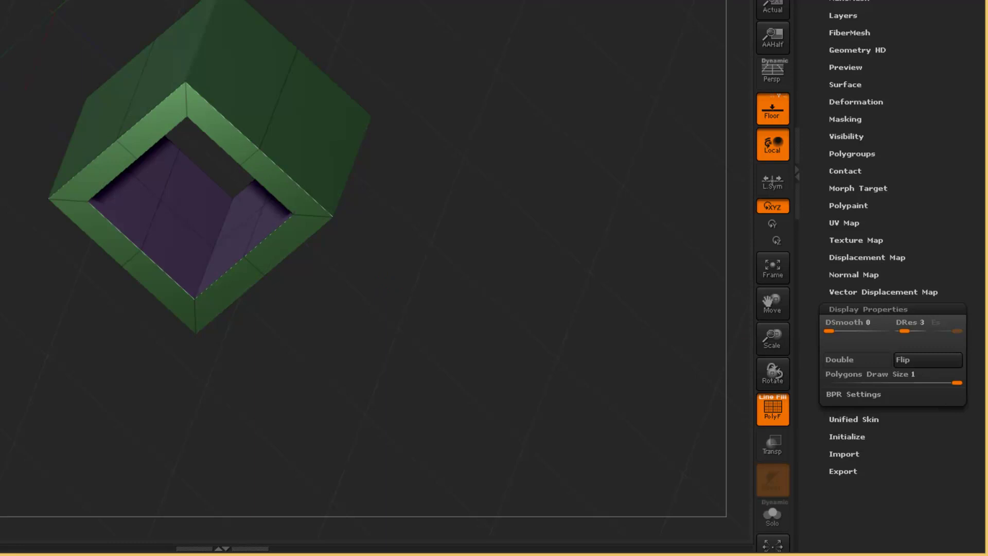
Thicken the cube shell inward with double-sided display on, and flip its normals with double-sided display off.
{"action": "left_click", "coordinate": [857, 360]}
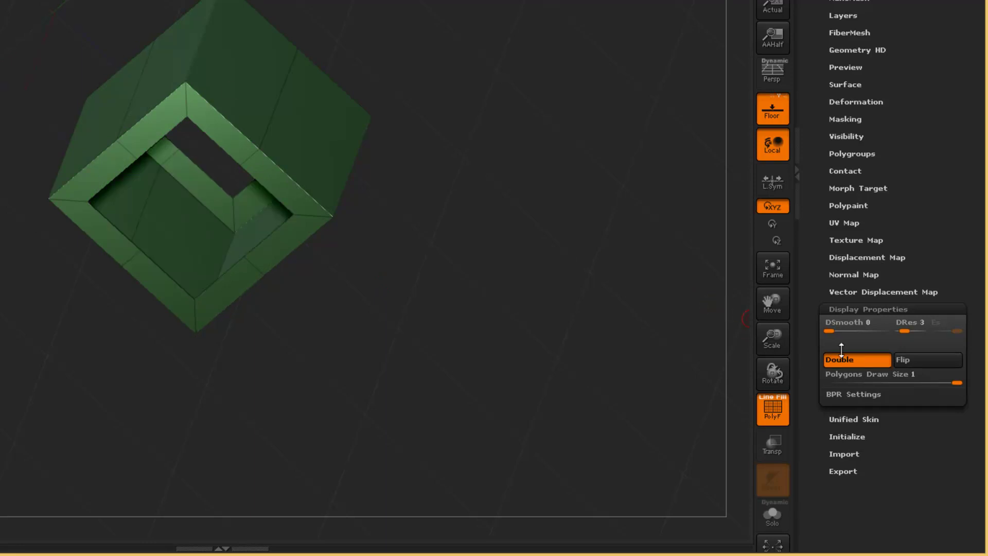
{"action": "left_click_drag", "start_coordinate": [327, 146], "coordinate": [205, 214]}
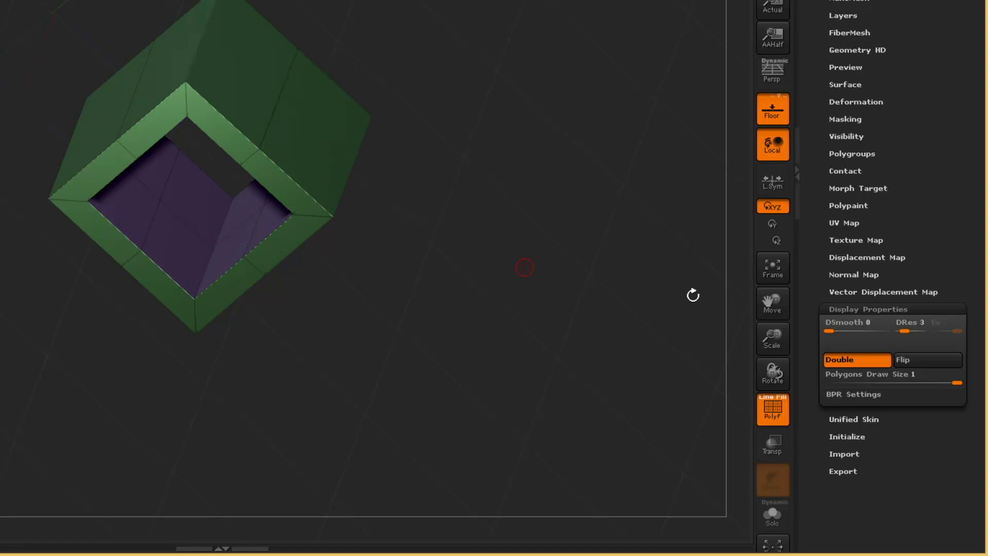
{"action": "left_click", "coordinate": [874, 363]}
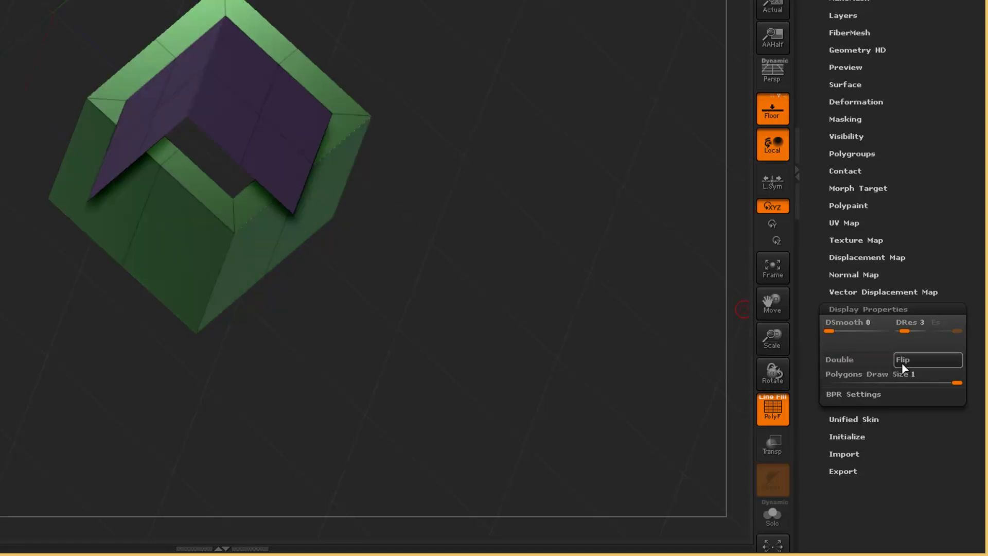
{"action": "left_click", "coordinate": [910, 365]}
{"action": "mouse_move", "coordinate": [555, 343]}
{"action": "left_mouse_down"}
{"action": "mouse_move", "coordinate": [517, 324]}
{"action": "mouse_move", "coordinate": [562, 329]}
{"action": "left_mouse_up"}
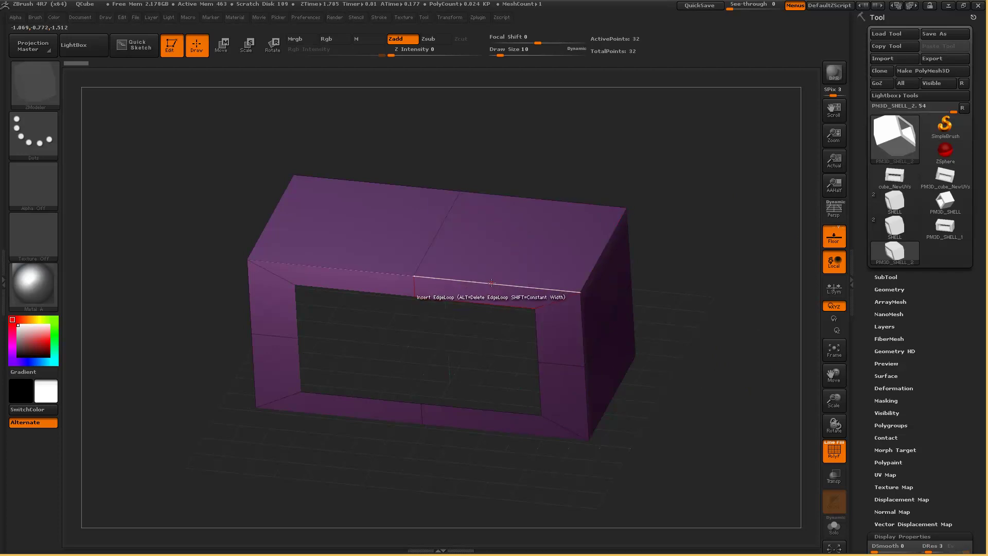
Turn on double-sided display for the purple box shell and insert an edge loop across its right half.
{"action": "left_click", "coordinate": [902, 536]}
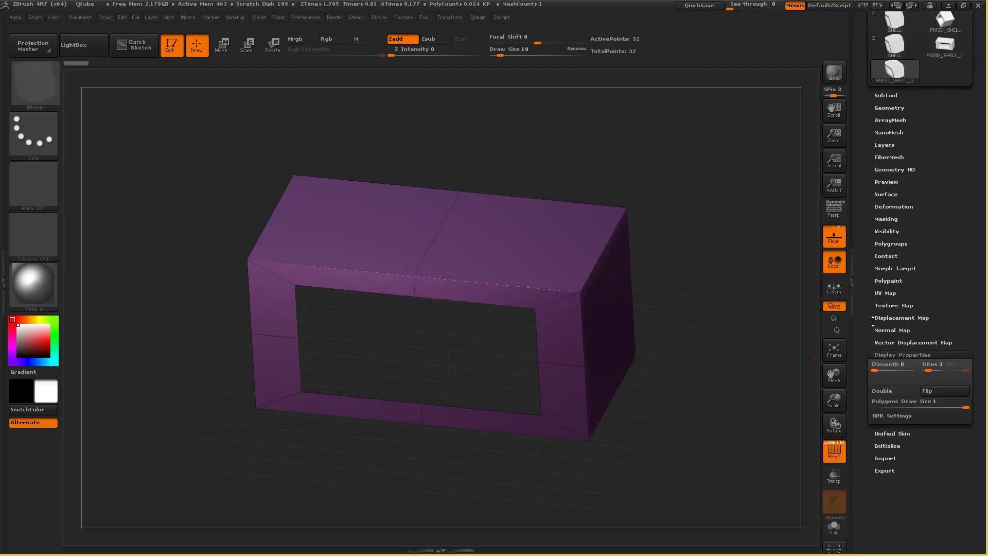
{"action": "left_click", "coordinate": [883, 351]}
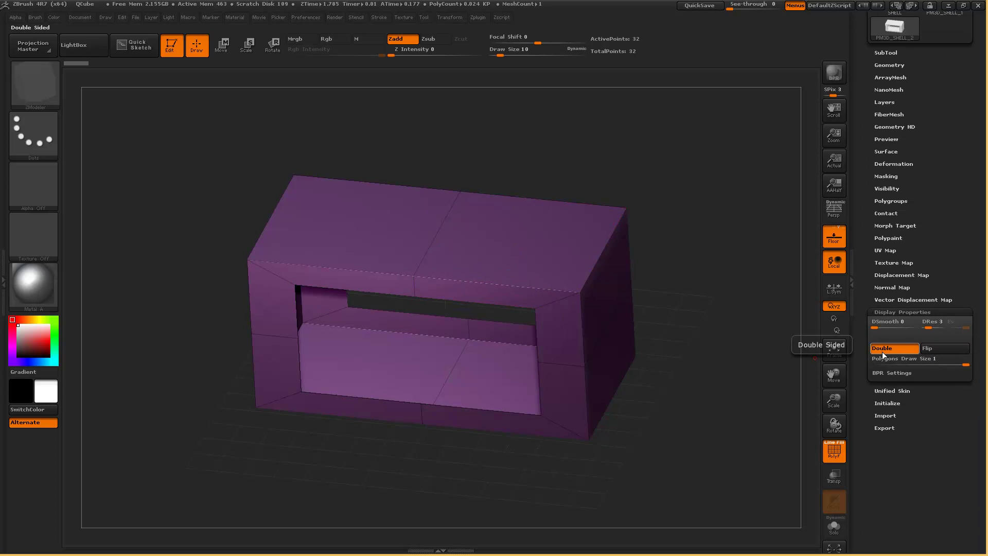
{"action": "left_click", "coordinate": [486, 283]}
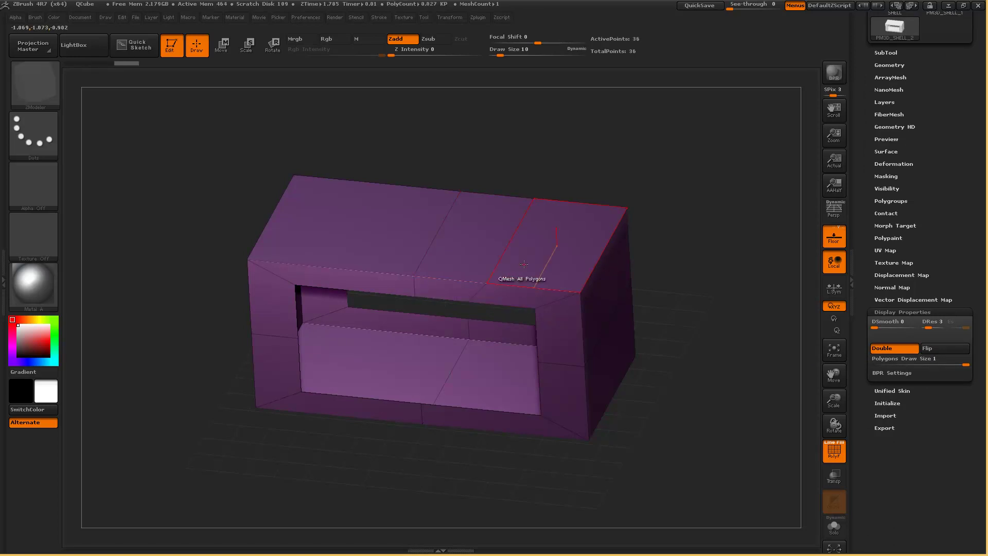
Try to thicken the purple box shell inward with QMesh All Polygons and undo the attempt.
{"action": "left_click_drag", "start_coordinate": [524, 264], "coordinate": [486, 383]}
{"action": "left_click_drag", "start_coordinate": [683, 380], "coordinate": [698, 373]}
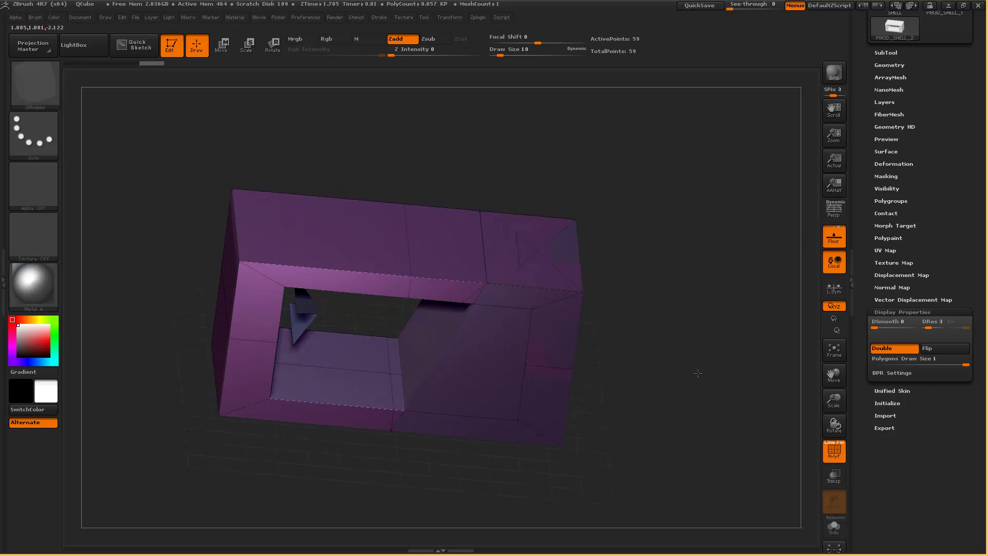
{"action": "key", "text": "ctrl+z"}
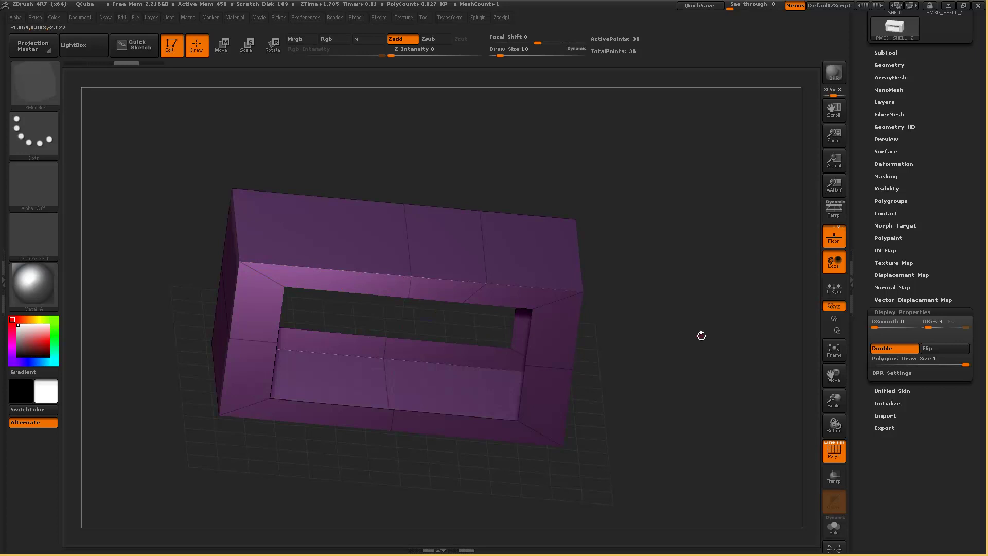
{"action": "mouse_move", "coordinate": [701, 335]}
{"action": "left_mouse_down"}
{"action": "mouse_move", "coordinate": [691, 328]}
{"action": "mouse_move", "coordinate": [715, 321]}
{"action": "left_mouse_up"}
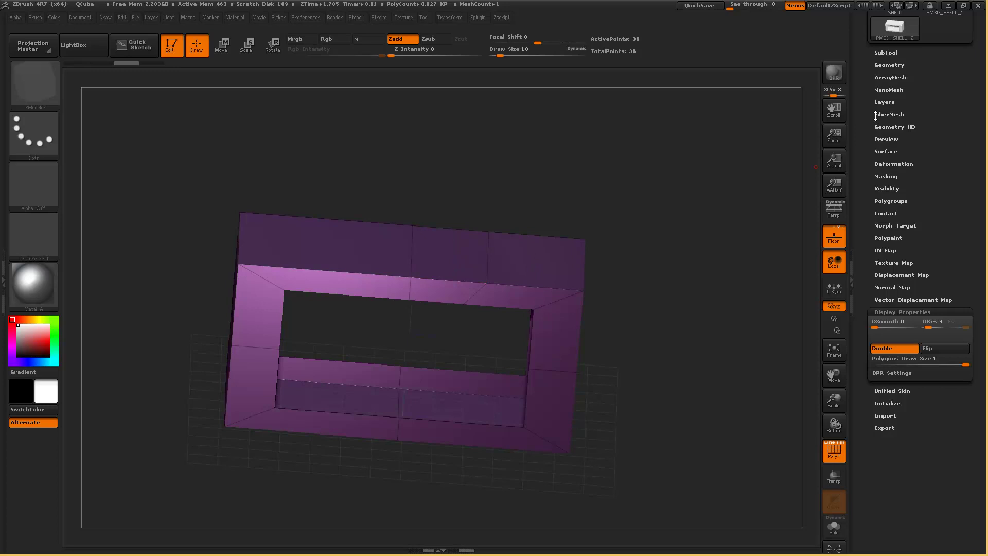
Unify the box shell and flatten its left half onto the centre plane with the Flatten deformation along Z.
{"action": "left_click", "coordinate": [890, 163]}
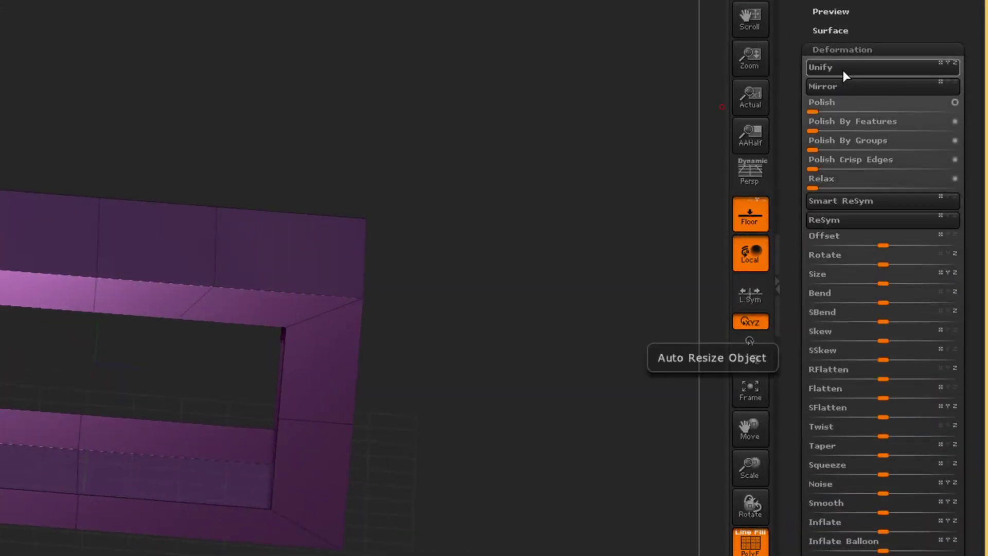
{"action": "left_click", "coordinate": [843, 70]}
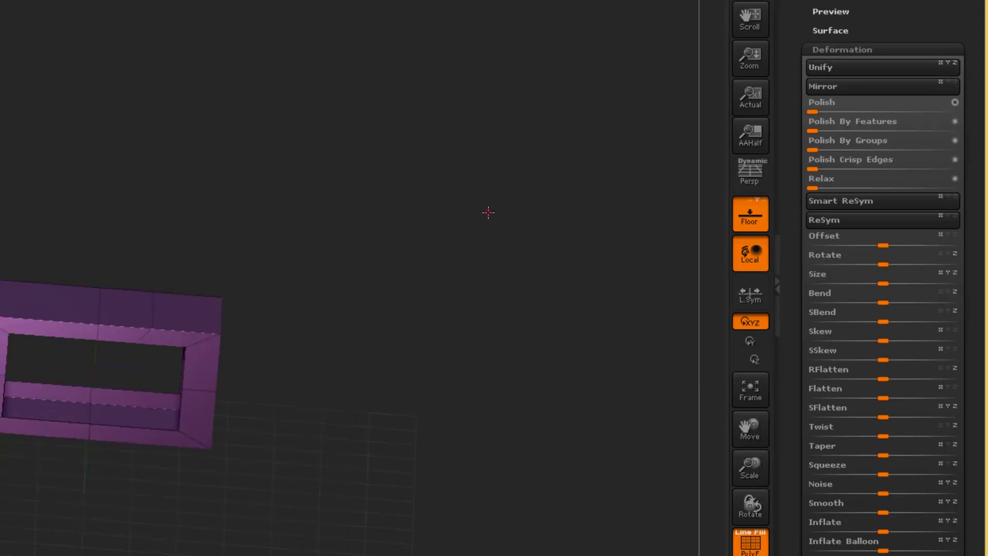
{"action": "right_click_drag", "start_coordinate": [487, 214], "coordinate": [531, 340], "text": "ctrl"}
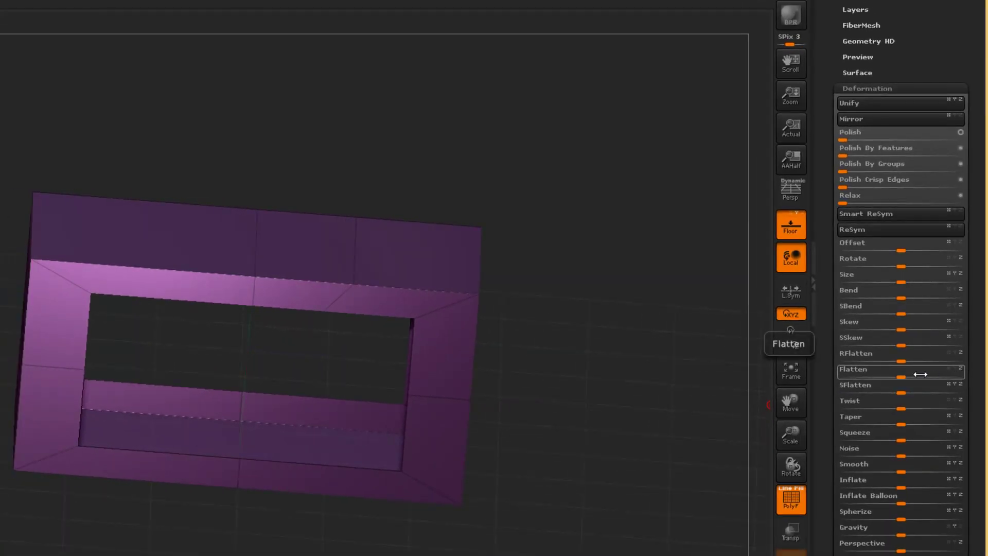
{"action": "left_click_drag", "start_coordinate": [903, 371], "coordinate": [826, 370]}
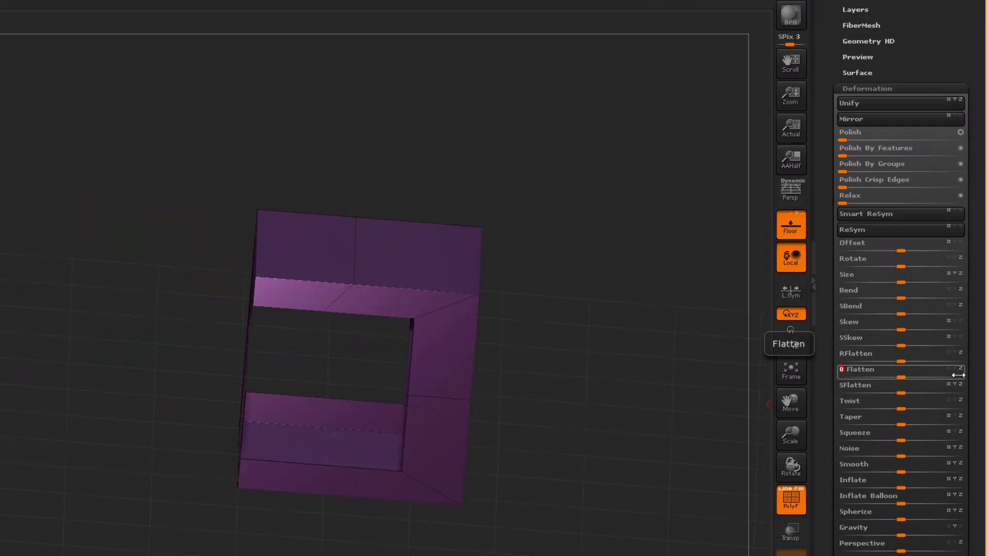
Mirror and weld the box shell across the Z axis to rebuild its left half symmetrically.
{"action": "scroll", "coordinate": [849, 98], "scroll_direction": "up", "scroll_amount": 5}
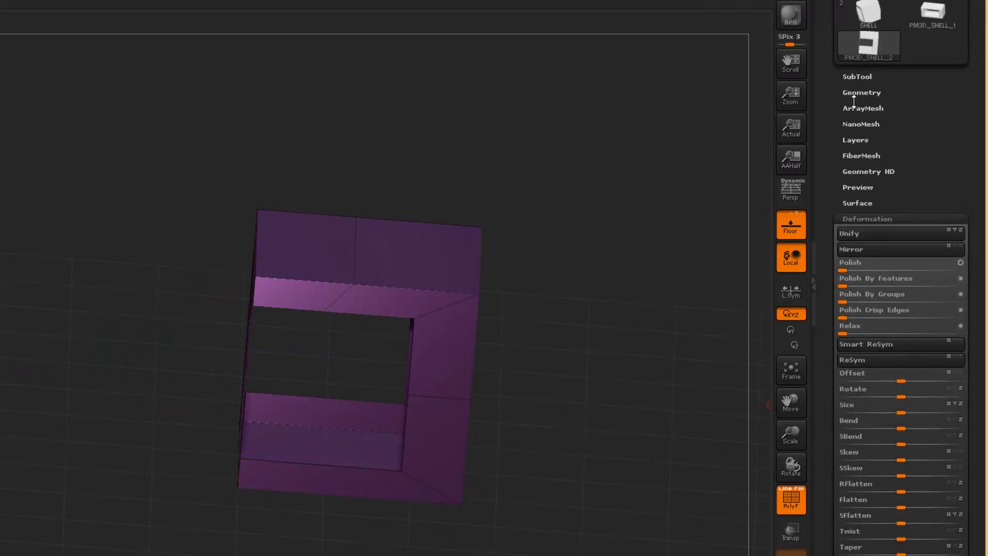
{"action": "left_click", "coordinate": [857, 93]}
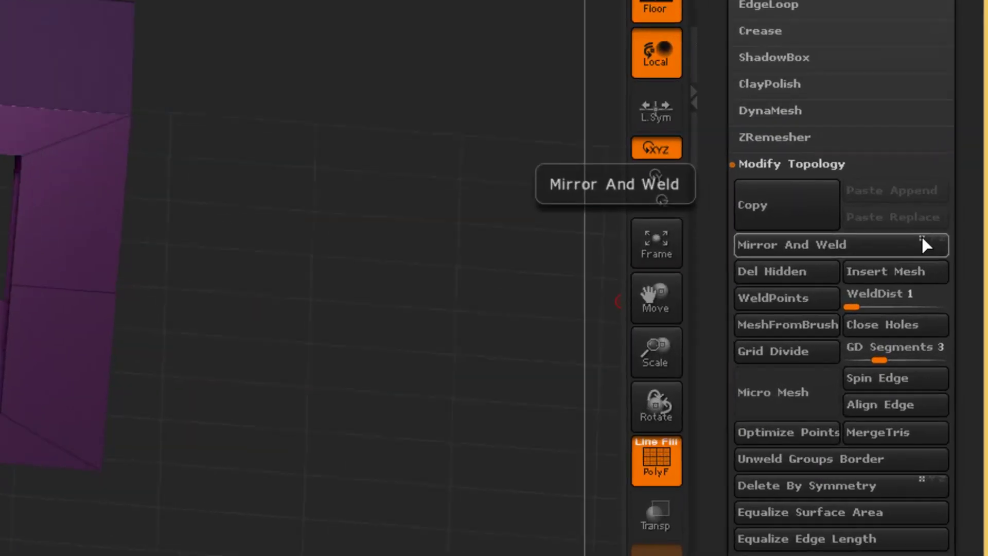
{"action": "left_click", "coordinate": [938, 230]}
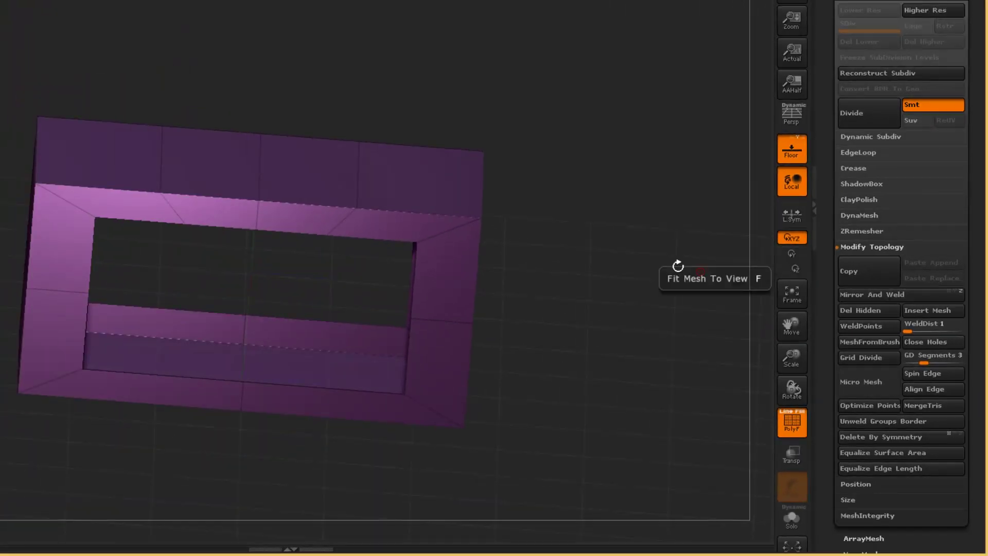
Try to thicken the mirrored box shell inward with QMesh All Polygons and inspect the mesh.
{"action": "left_click_drag", "start_coordinate": [668, 271], "coordinate": [662, 227]}
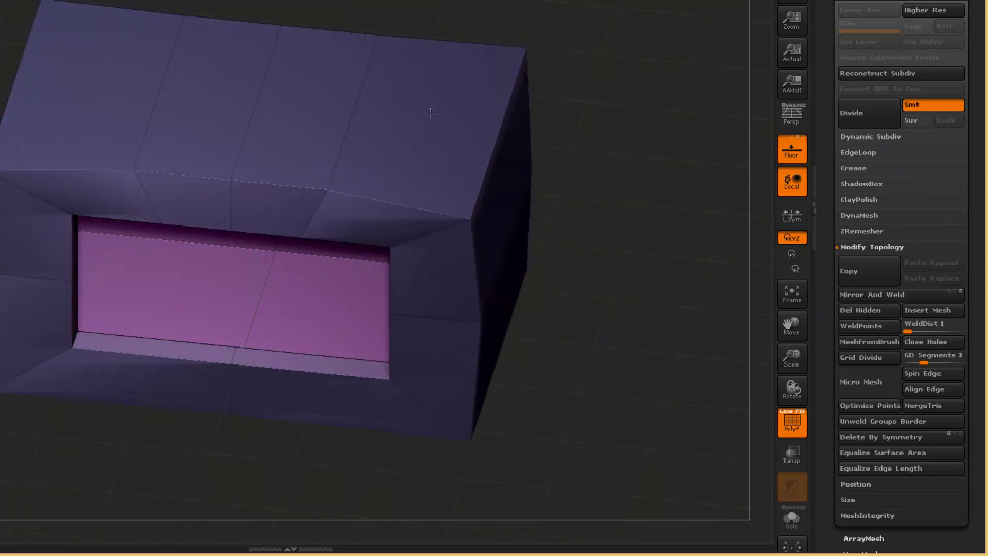
{"action": "left_click_drag", "start_coordinate": [430, 113], "coordinate": [324, 326]}
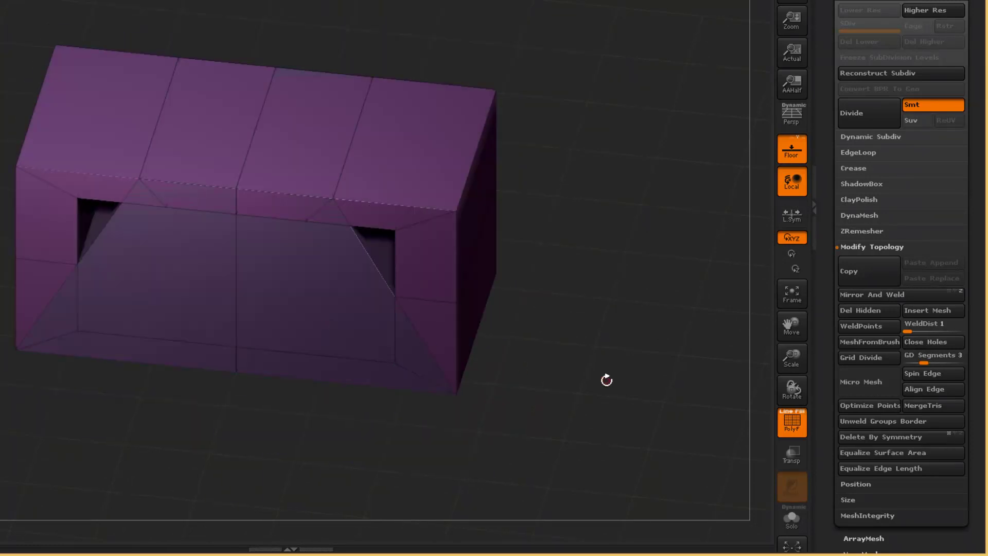
{"action": "left_click_drag", "start_coordinate": [607, 390], "coordinate": [614, 355]}
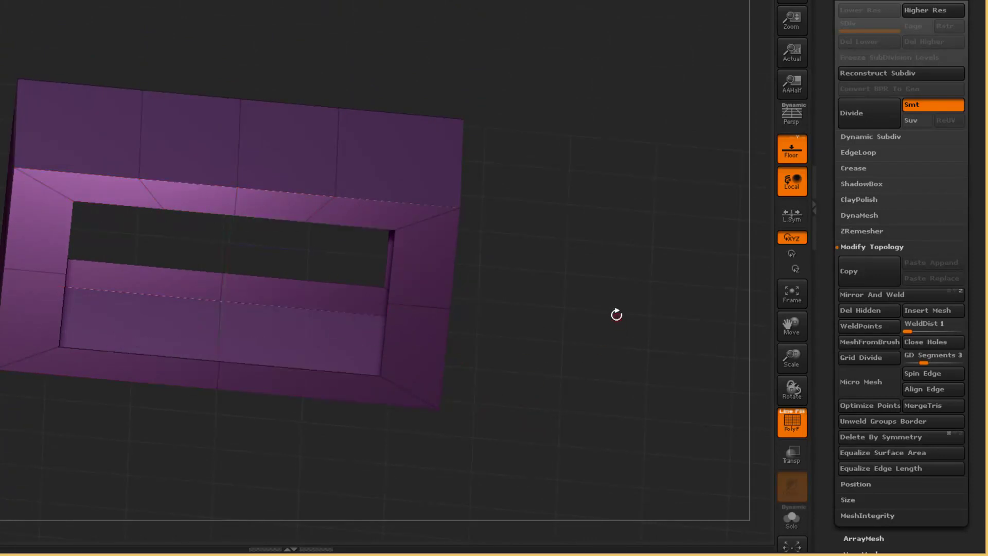
{"action": "mouse_move", "coordinate": [618, 313]}
{"action": "left_mouse_down"}
{"action": "mouse_move", "coordinate": [611, 258]}
{"action": "mouse_move", "coordinate": [642, 268]}
{"action": "left_mouse_up"}
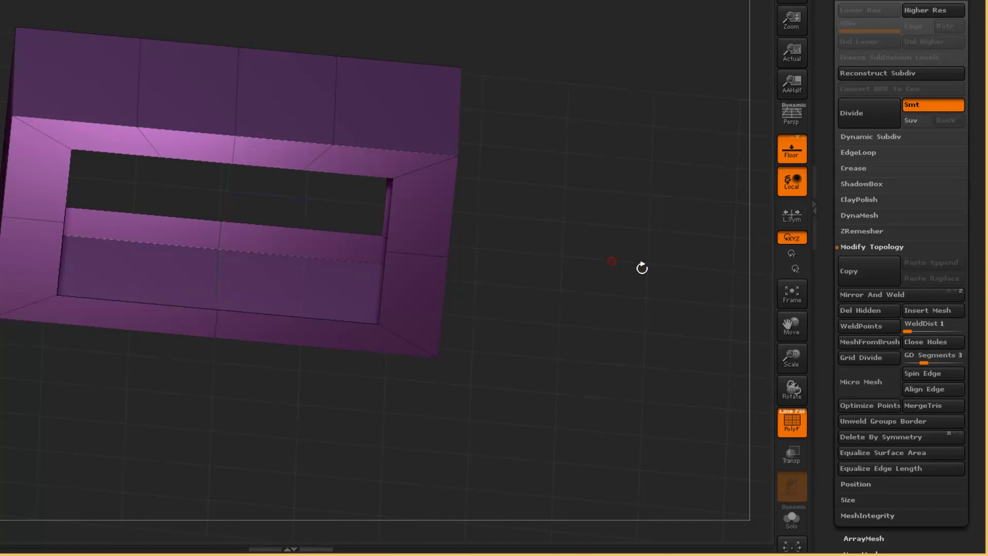
Flatten the lower half of the box shell onto the centre plane with the Flatten deformation along Y.
{"action": "scroll", "coordinate": [832, 344], "scroll_direction": "down", "scroll_amount": 7}
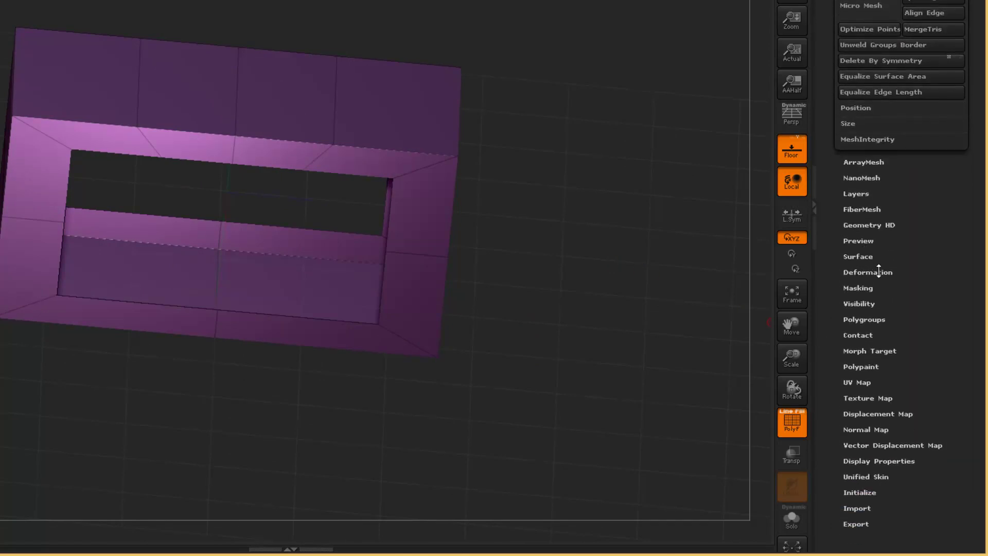
{"action": "left_click", "coordinate": [879, 272]}
{"action": "scroll", "coordinate": [878, 265], "scroll_direction": "up", "scroll_amount": 3}
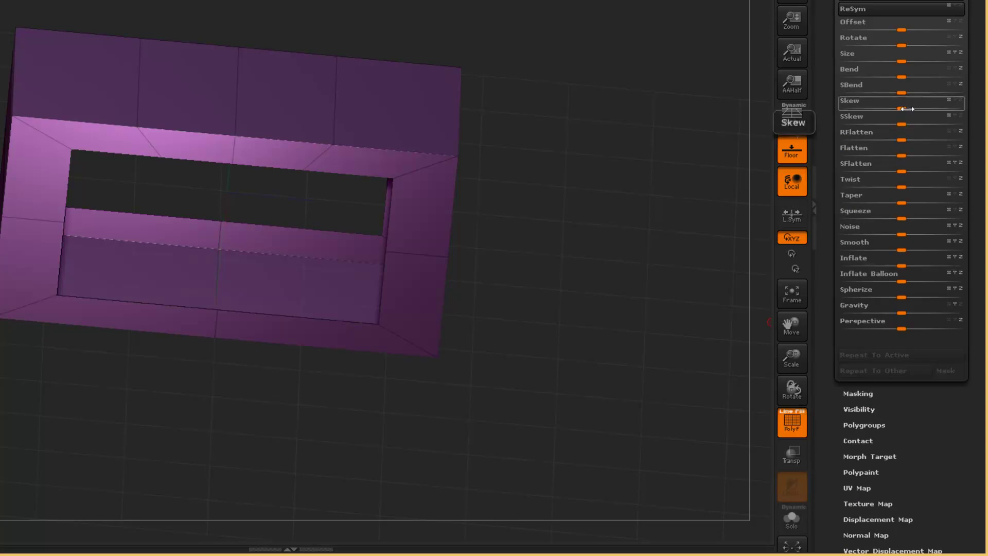
{"action": "left_click", "coordinate": [955, 147]}
{"action": "left_click_drag", "start_coordinate": [905, 155], "coordinate": [820, 289]}
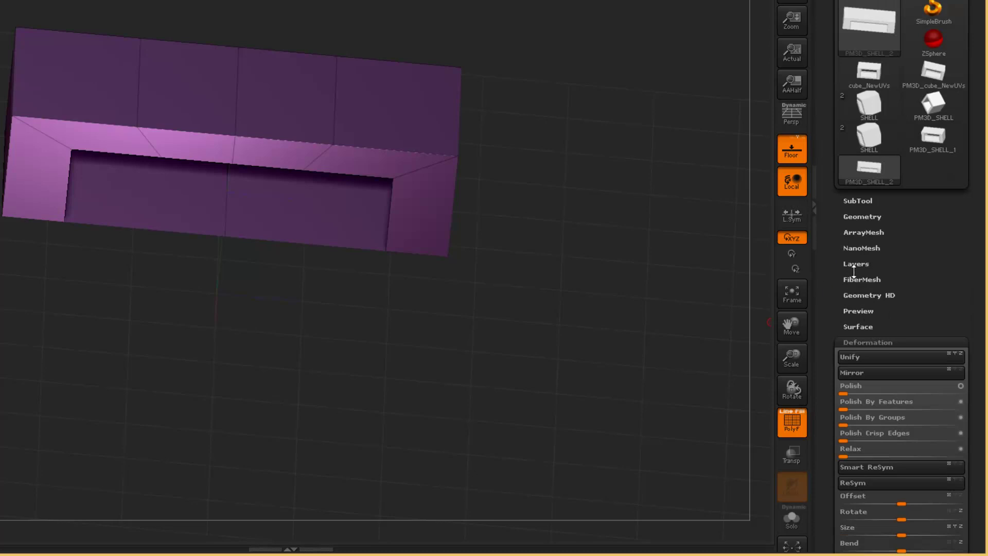
Mirror and weld the box shell across the Y axis only to rebuild its lower half symmetrically.
{"action": "left_click", "coordinate": [863, 216]}
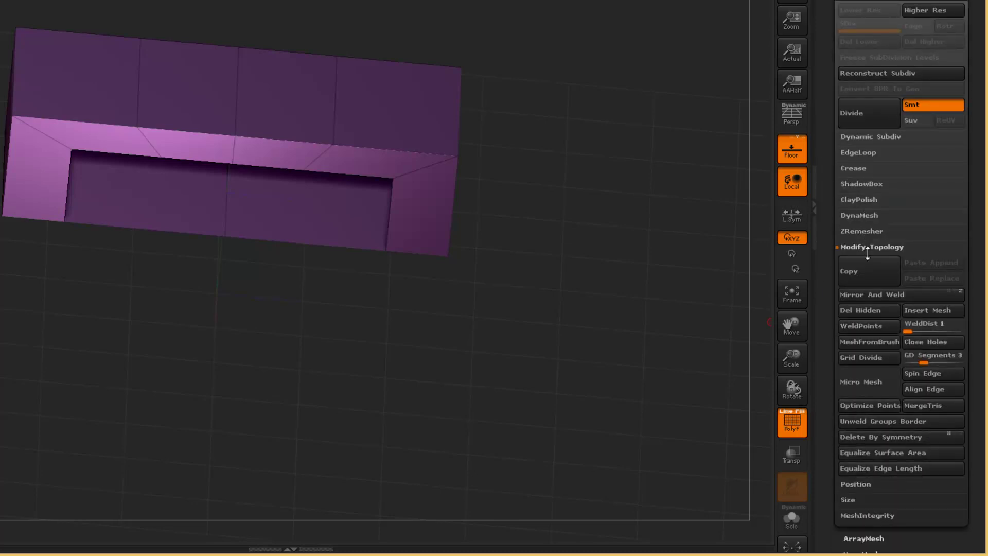
{"action": "left_click", "coordinate": [962, 292]}
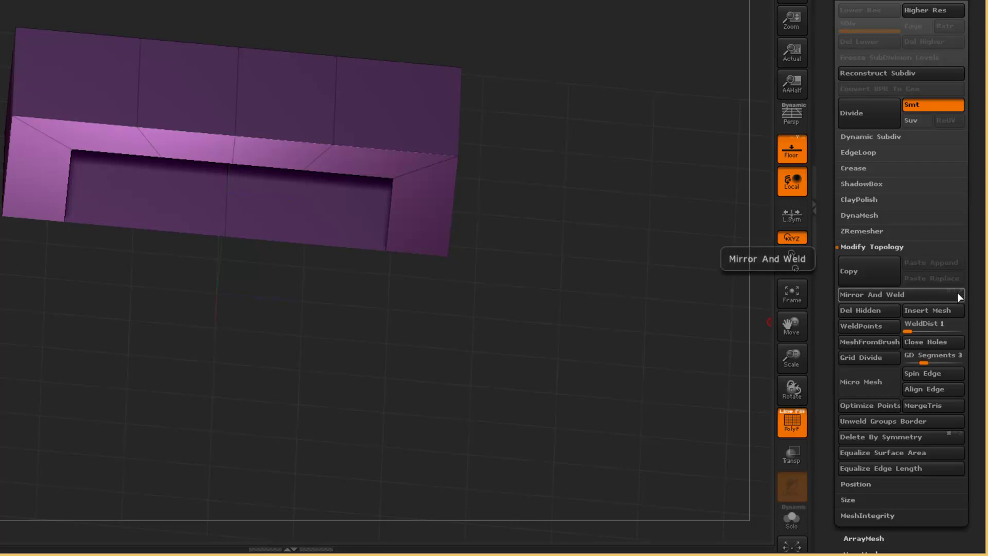
{"action": "left_click", "coordinate": [957, 293]}
{"action": "left_click", "coordinate": [892, 297]}
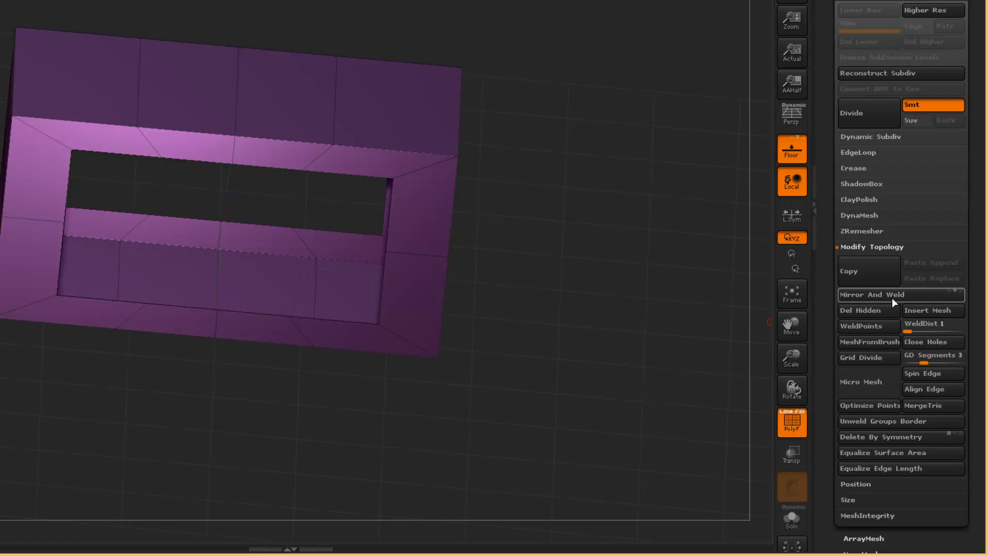
Thicken the mirrored box shell inward with QMesh All Polygons.
{"action": "left_click_drag", "start_coordinate": [499, 326], "coordinate": [475, 275]}
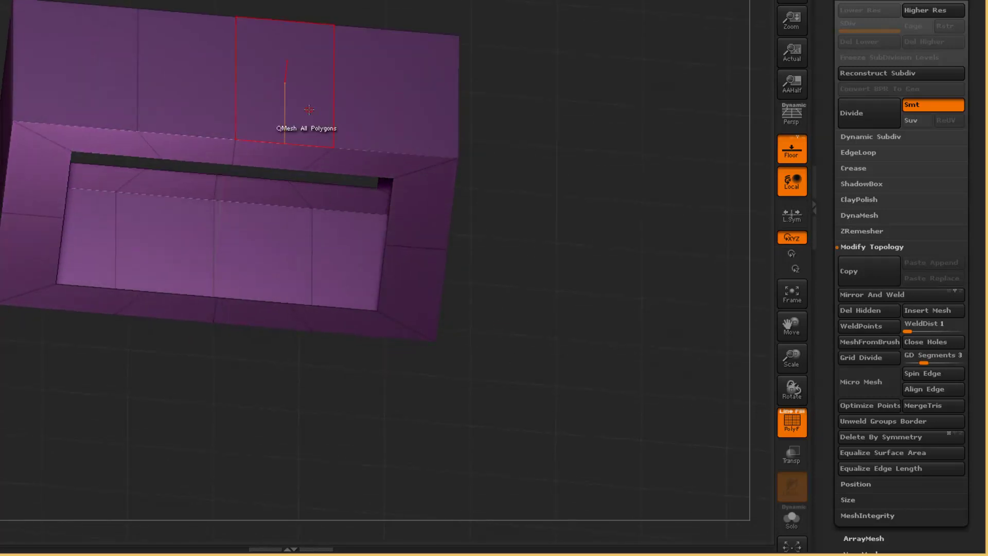
{"action": "left_click_drag", "start_coordinate": [300, 166], "coordinate": [29, 359]}
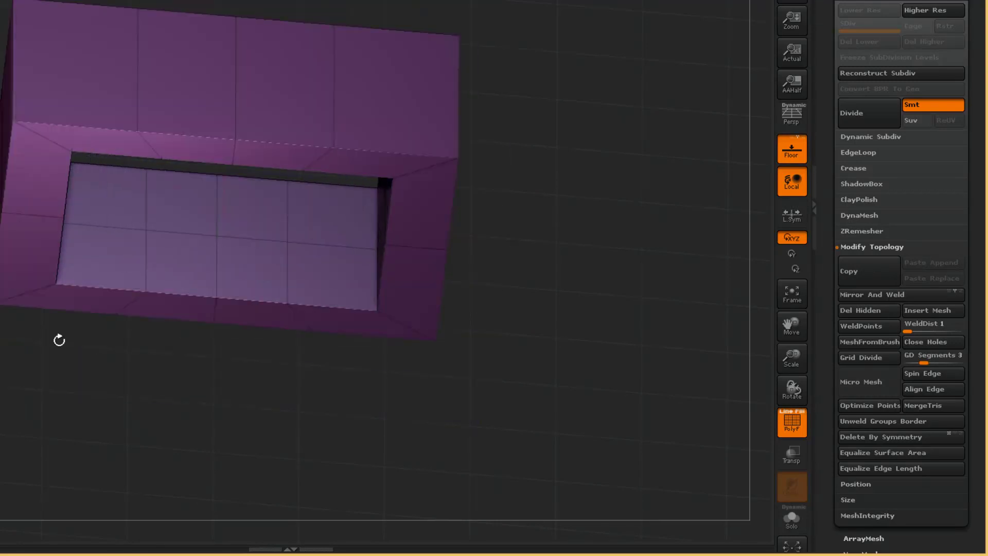
{"action": "left_click_drag", "start_coordinate": [653, 258], "coordinate": [695, 234]}
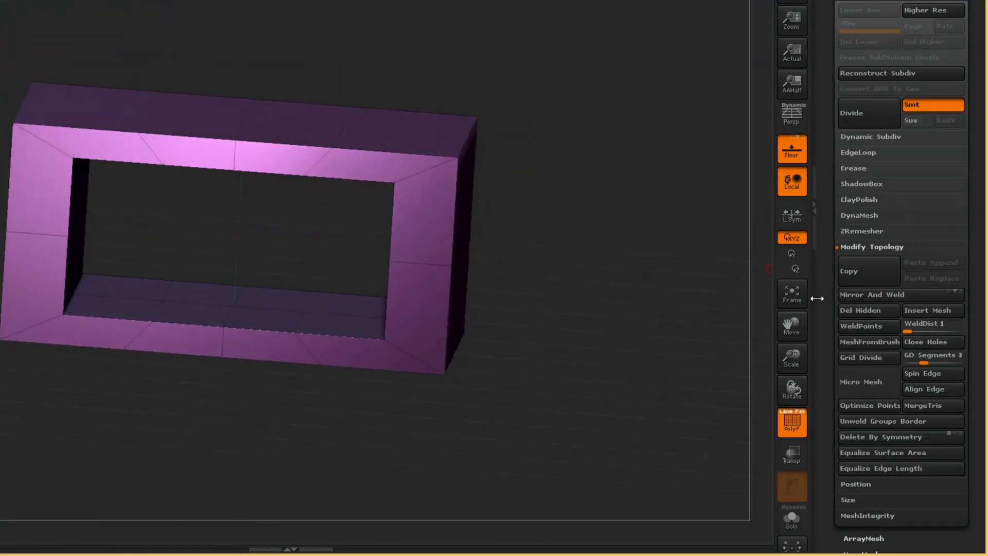
Turn off double-sided display, flip the thickened box shell's normals and inspect its walls from several angles.
{"action": "left_click_drag", "start_coordinate": [825, 303], "coordinate": [833, 152]}
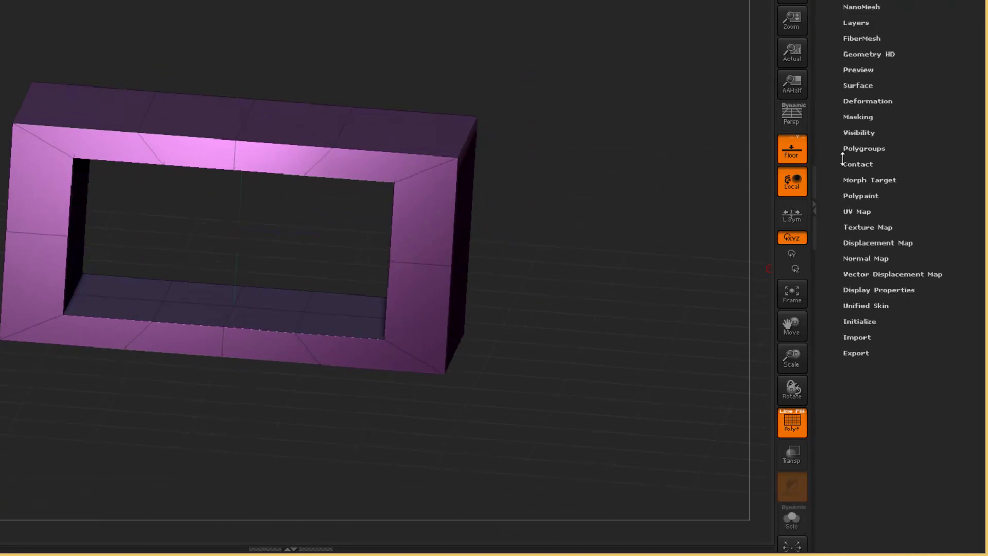
{"action": "left_click", "coordinate": [871, 287]}
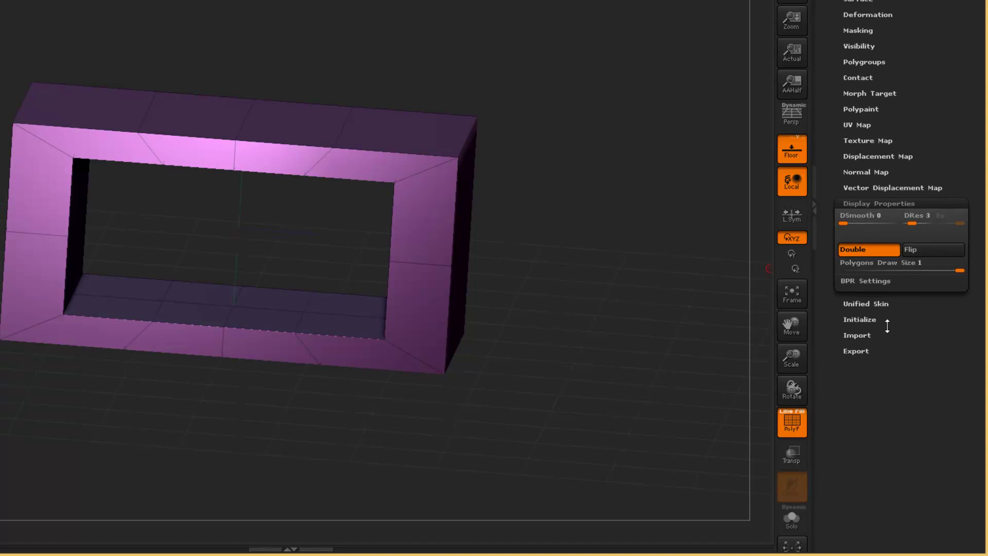
{"action": "left_click", "coordinate": [858, 249]}
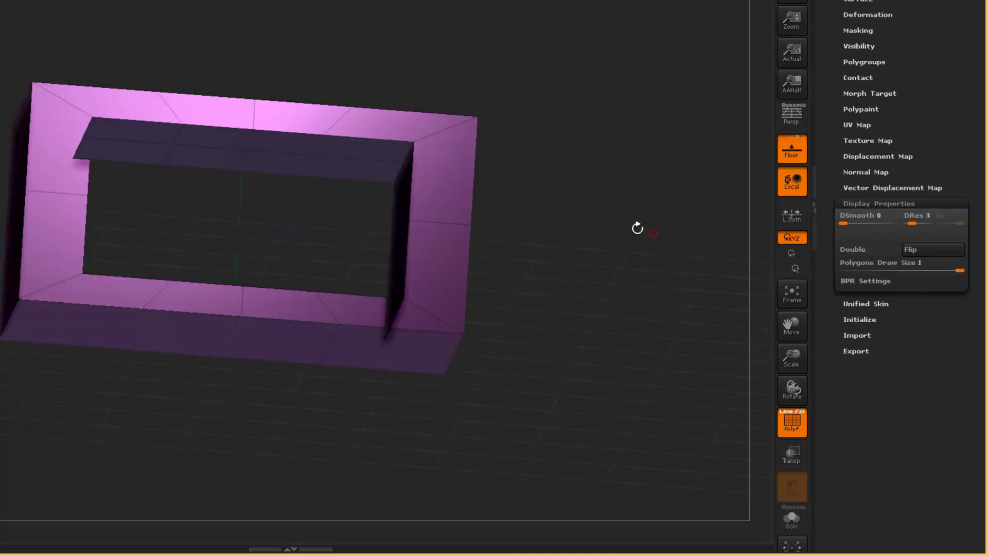
{"action": "left_click_drag", "start_coordinate": [637, 227], "coordinate": [595, 252]}
{"action": "left_click", "coordinate": [906, 249]}
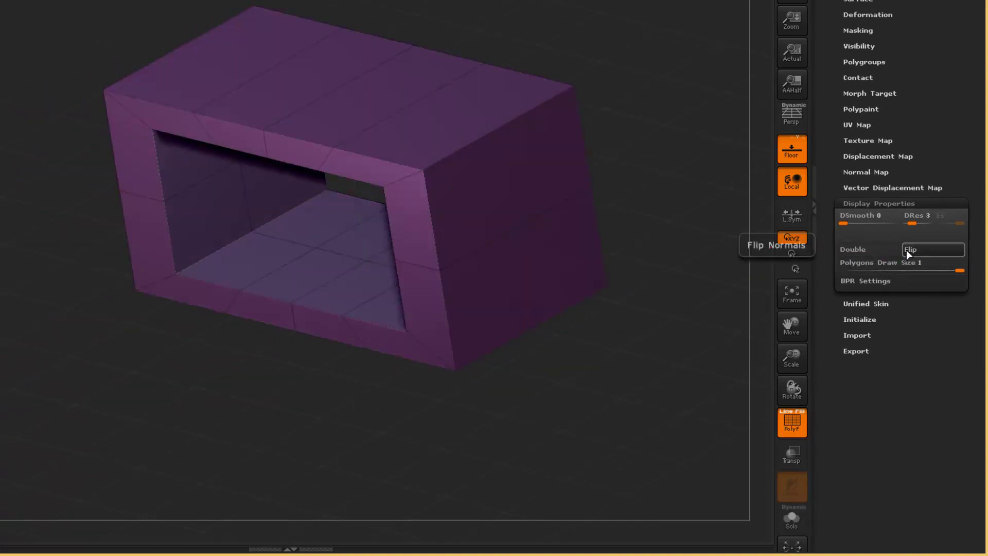
{"action": "scroll", "coordinate": [825, 239], "scroll_direction": "up", "scroll_amount": 10}
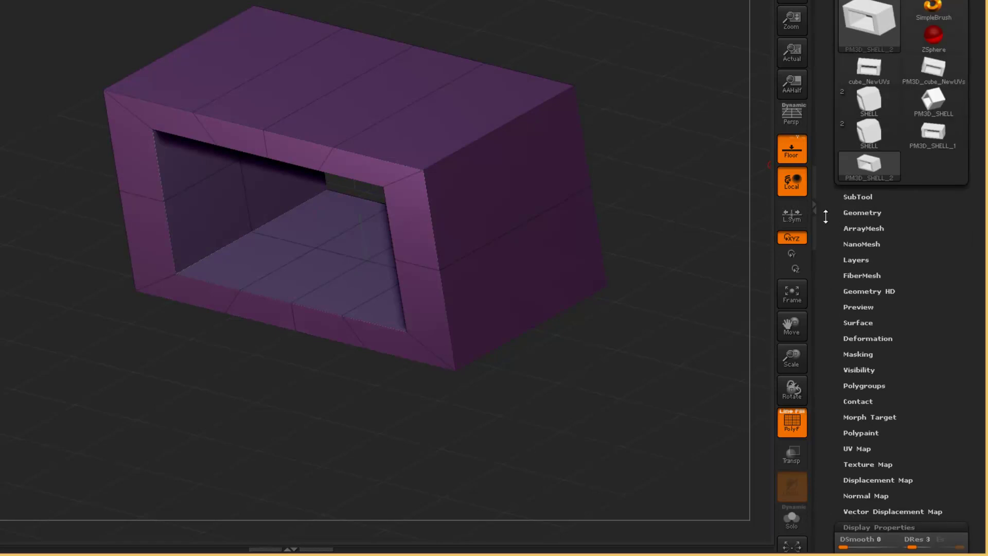
{"action": "left_click_drag", "start_coordinate": [666, 214], "coordinate": [543, 242], "text": "alt"}
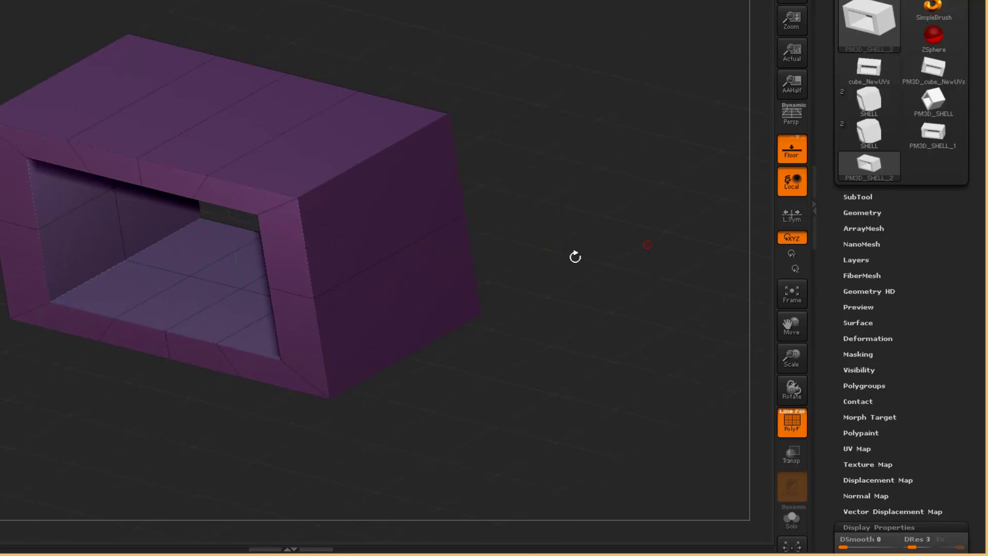
{"action": "left_click_drag", "start_coordinate": [575, 256], "coordinate": [648, 241]}
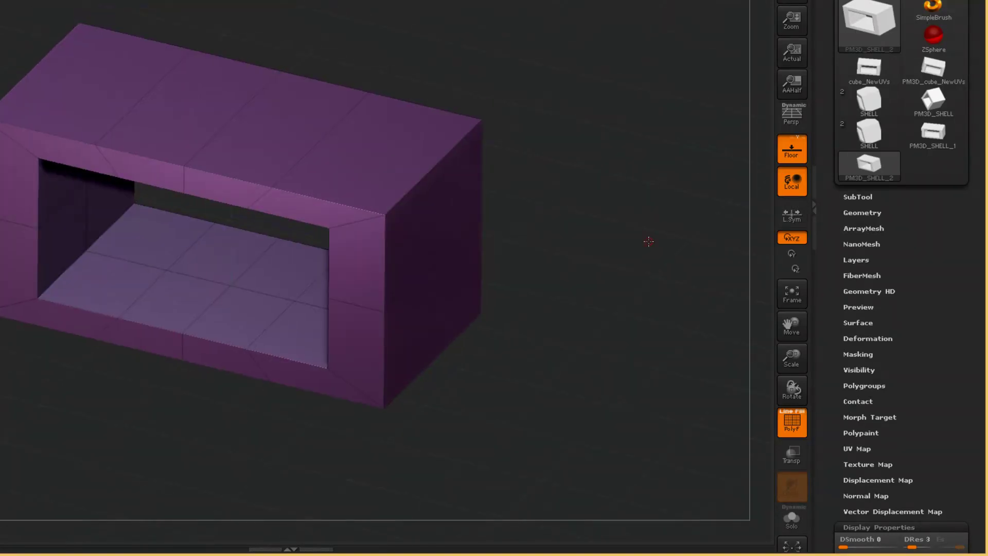